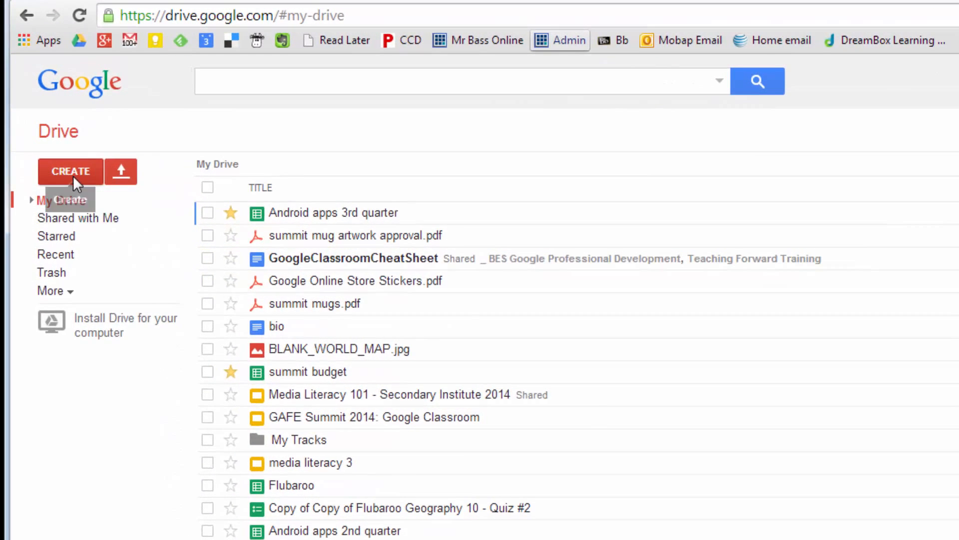
Step: Create a new Google Form from Drive and open its theme settings
click(73, 176)
click(178, 402)
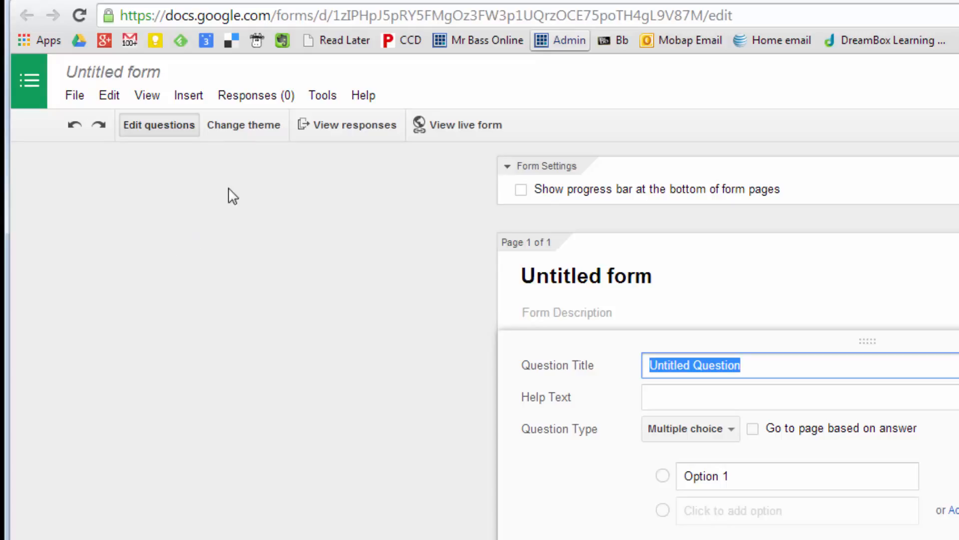
click(240, 131)
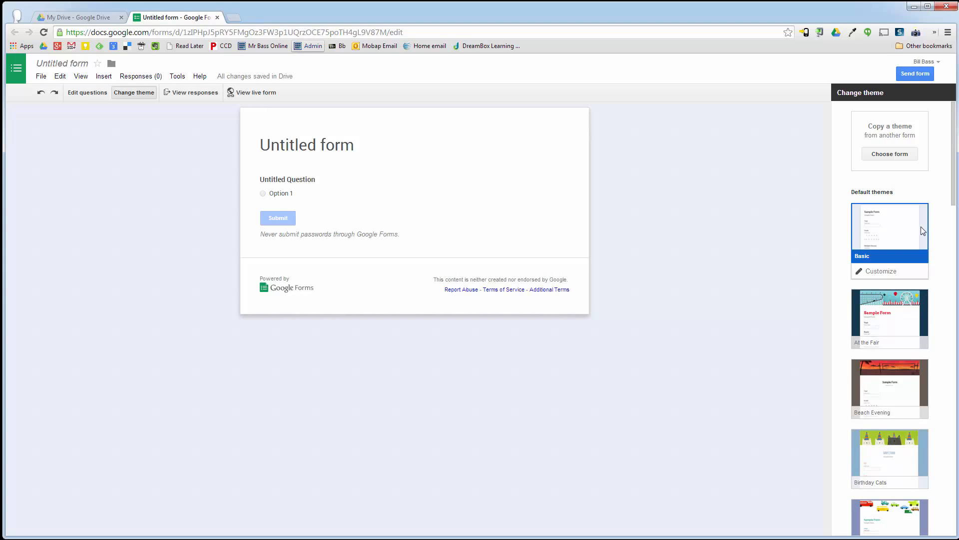
Step: Try out the default themes on the form, from At the Fair and Beach Evening through Farm Life and Fireworks
scroll(894, 300, down, 1)
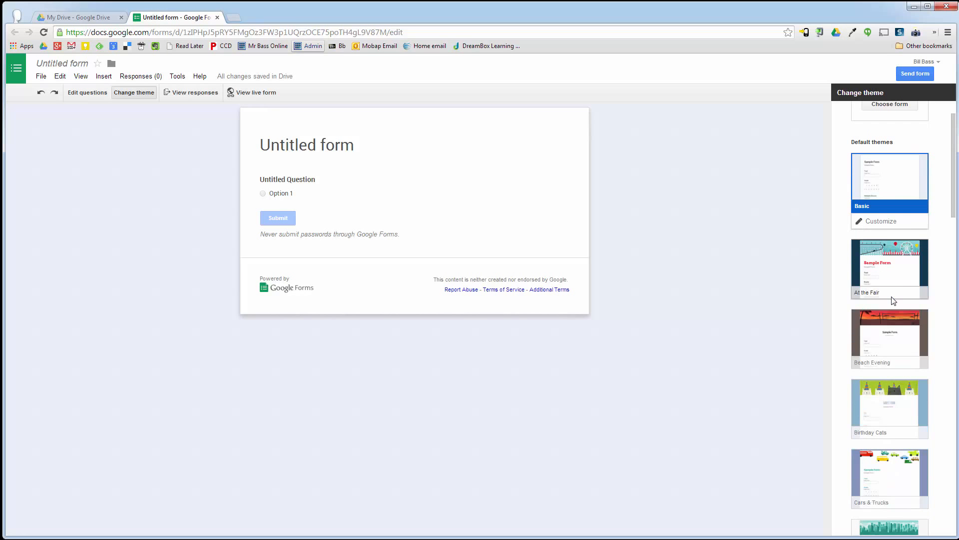
click(893, 276)
click(887, 341)
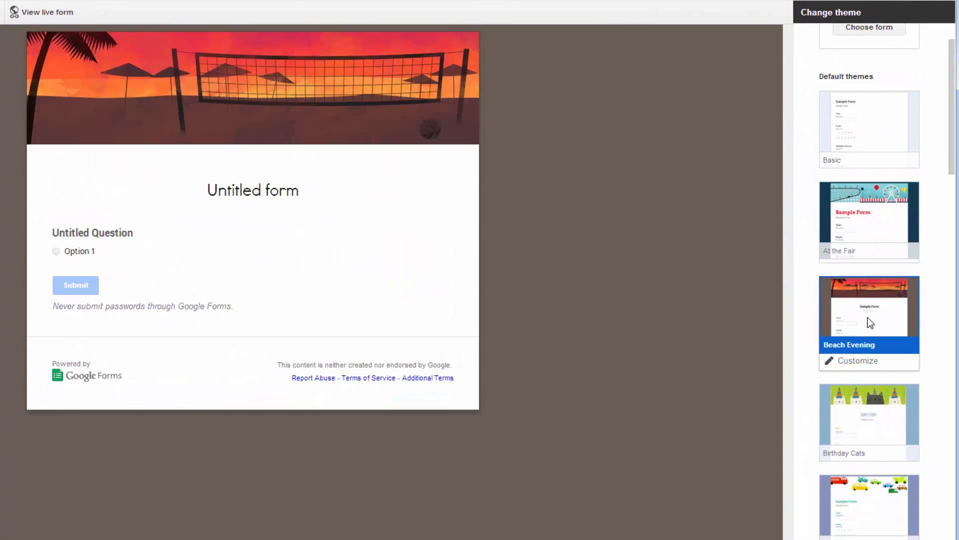
click(872, 414)
scroll(869, 415, down, 1)
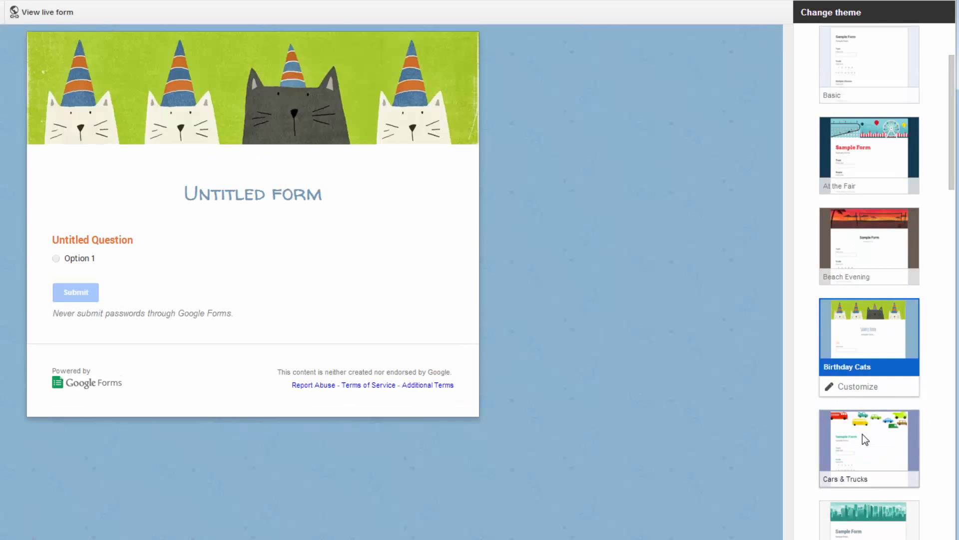
click(864, 434)
scroll(849, 439, down, 3)
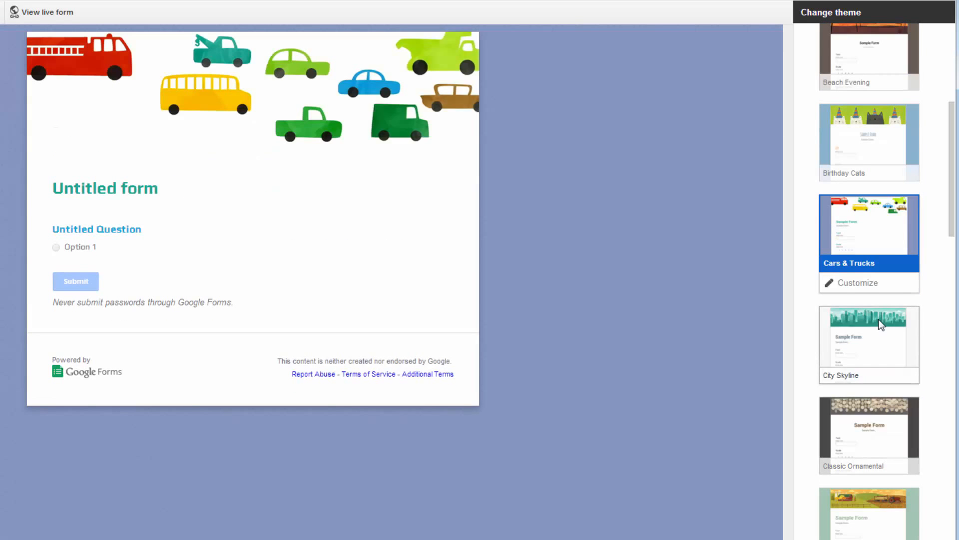
click(879, 319)
click(877, 434)
scroll(882, 424, down, 4)
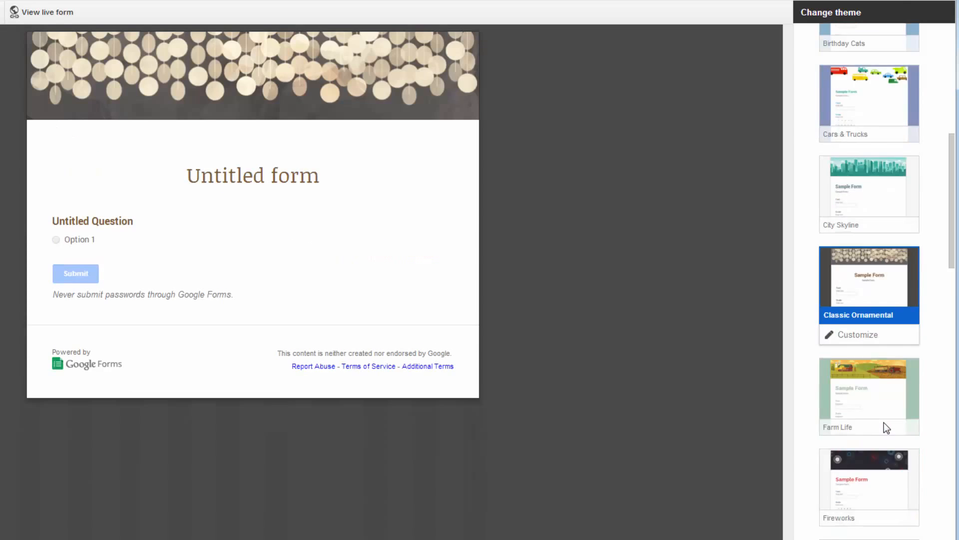
click(883, 255)
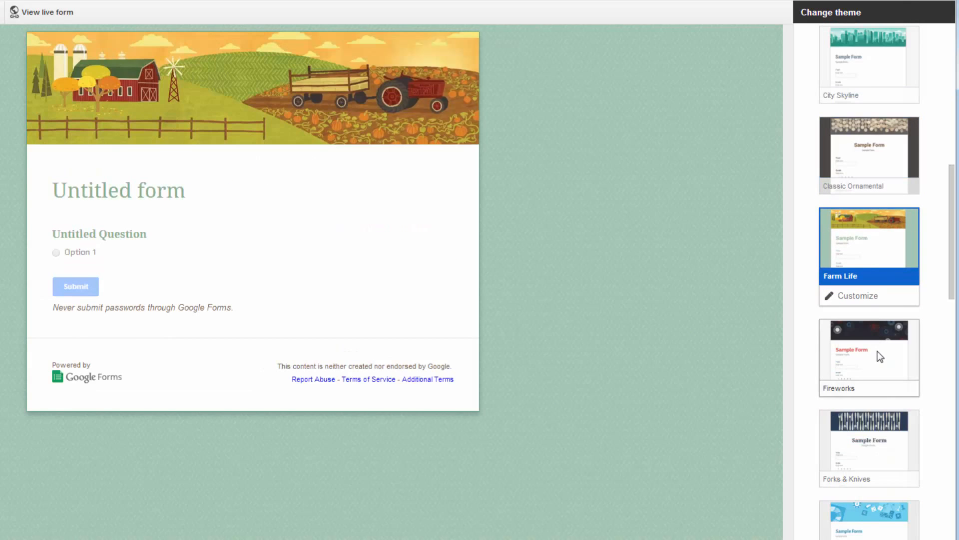
click(878, 353)
scroll(880, 337, up, 10)
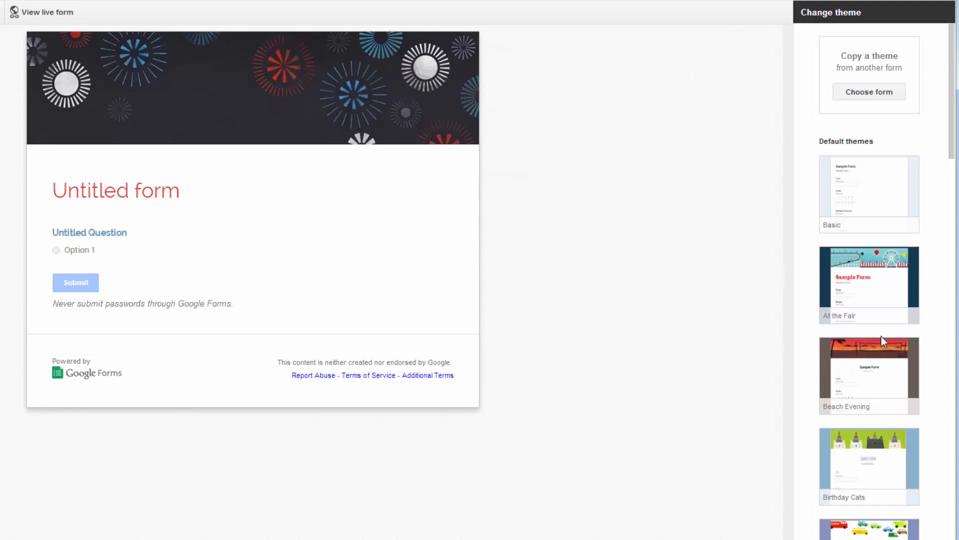
Step: Apply the At the Fair theme to the form, trying Beach Evening for comparison
click(875, 296)
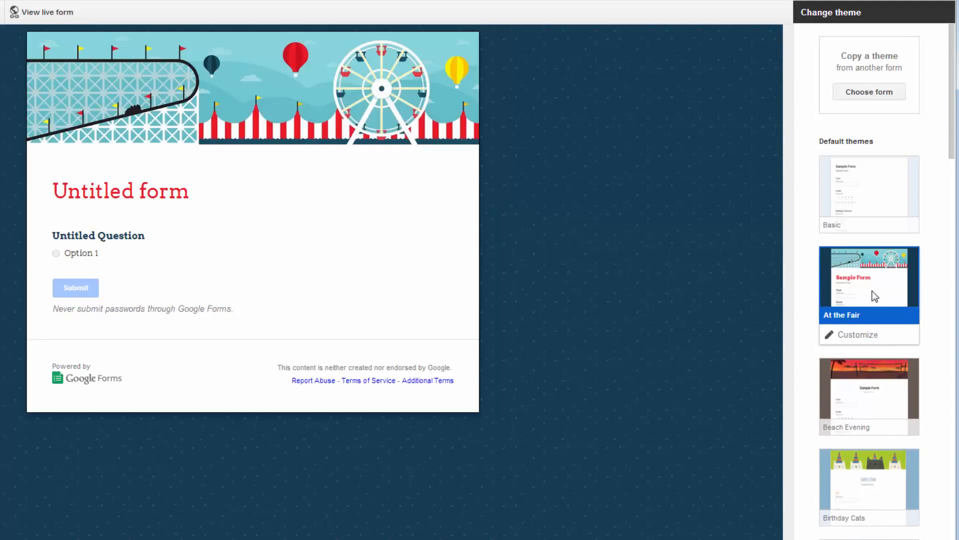
click(877, 389)
click(873, 268)
Step: Open the customization options of the At the Fair theme and remove its header image
click(860, 340)
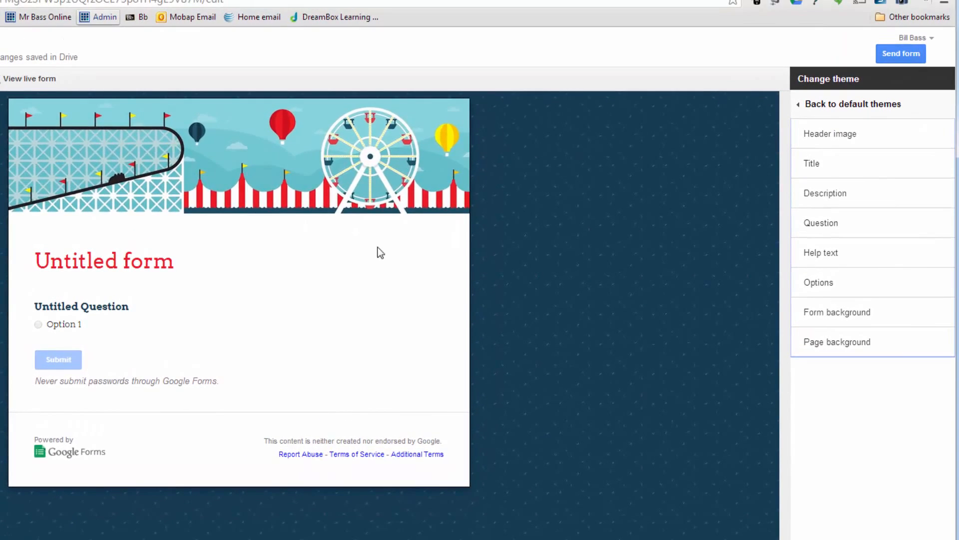
click(851, 126)
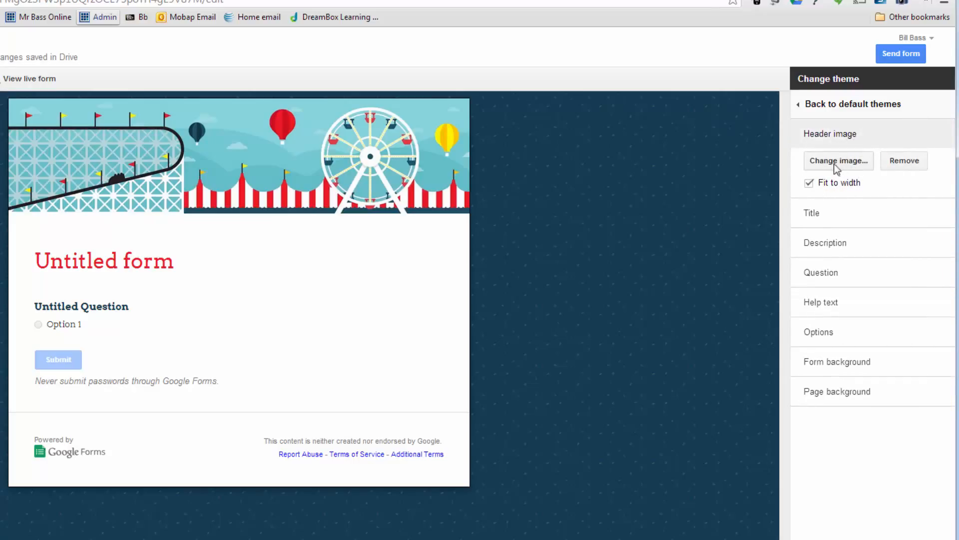
click(906, 164)
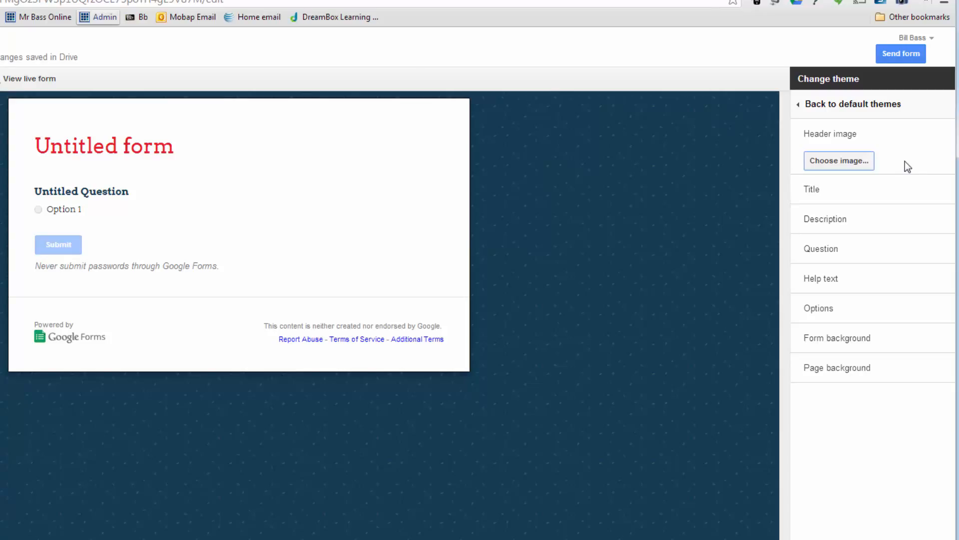
Step: Browse the available header images in the Seasonal, Birthday, Food and dining, Party, Just kids and Wedding categories
click(849, 161)
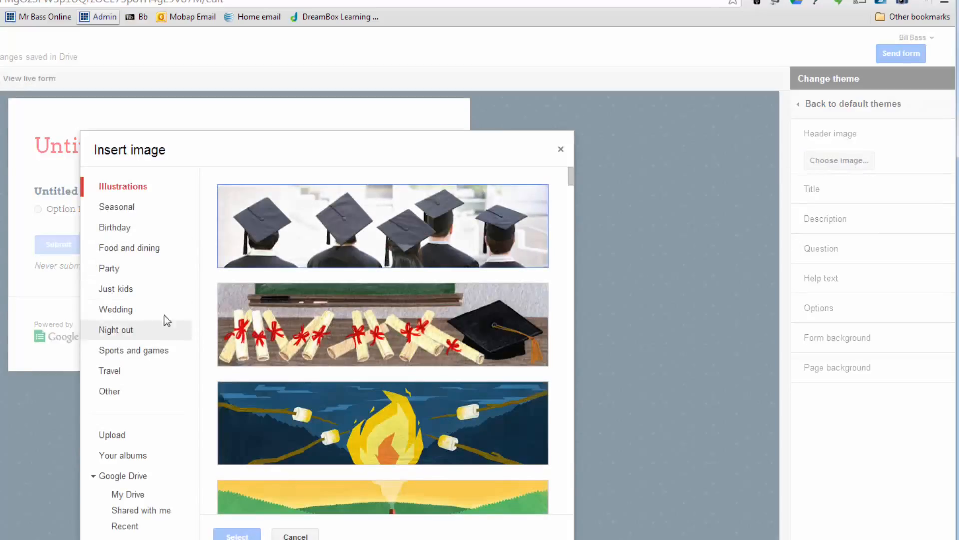
click(115, 208)
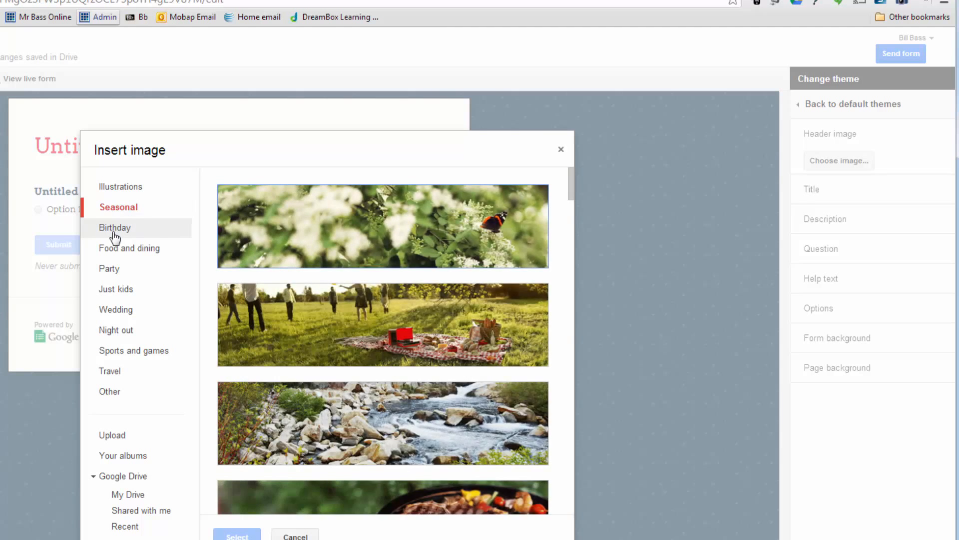
click(113, 231)
click(121, 254)
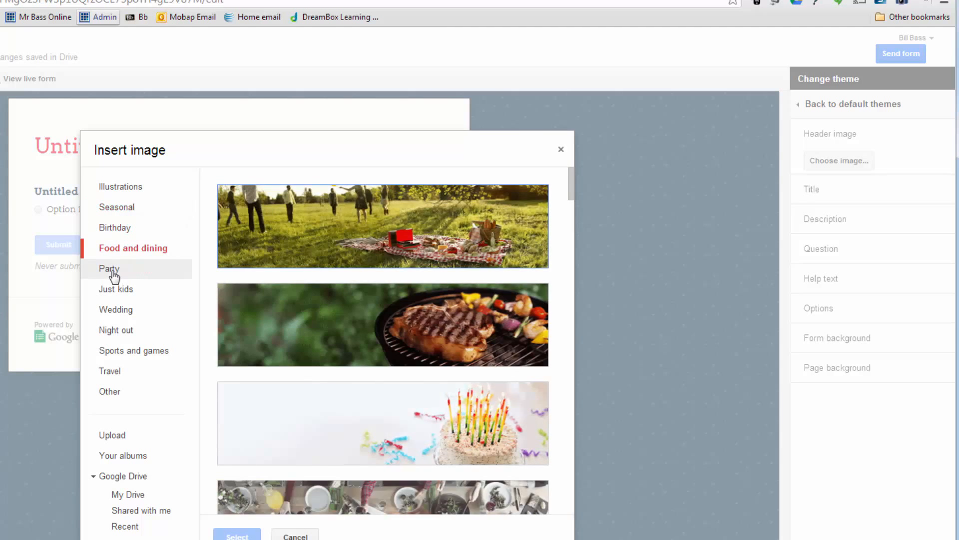
click(113, 272)
click(122, 294)
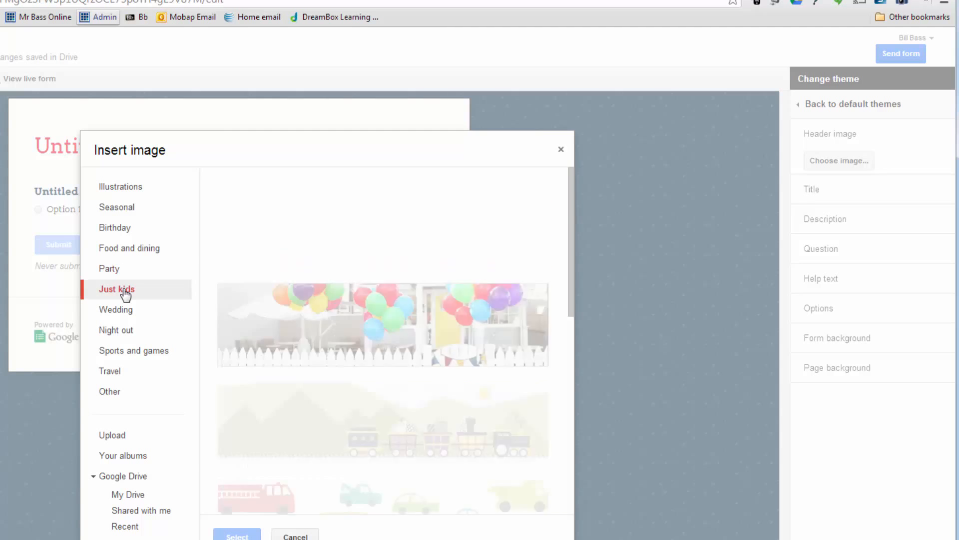
click(122, 310)
scroll(439, 263, down, 1)
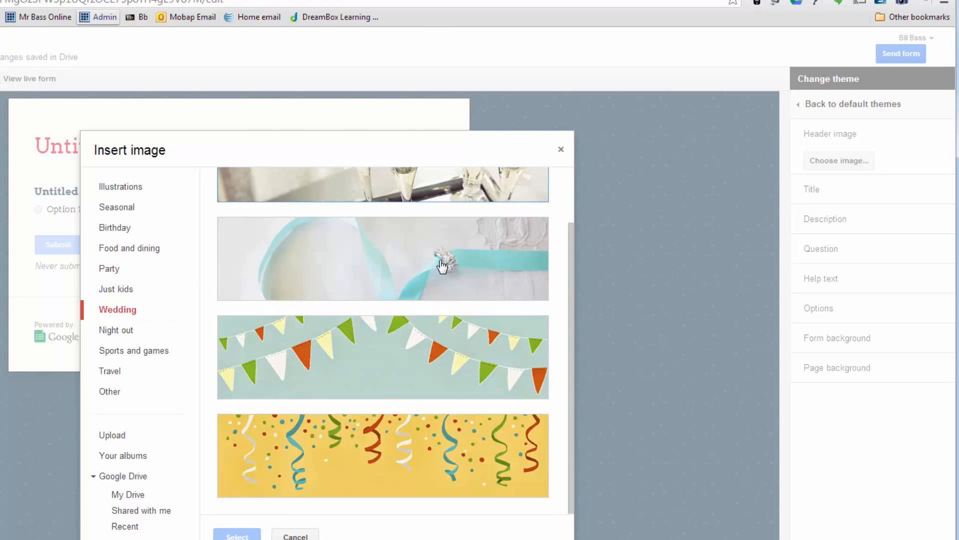
scroll(439, 264, up, 1)
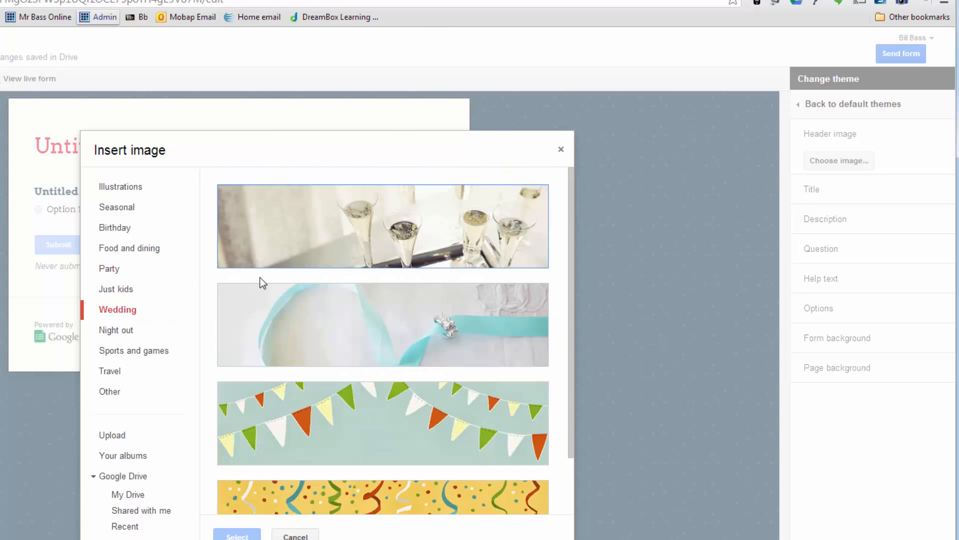
Step: Insert the soccer ball photo from the Sports and games category as the header image
click(149, 353)
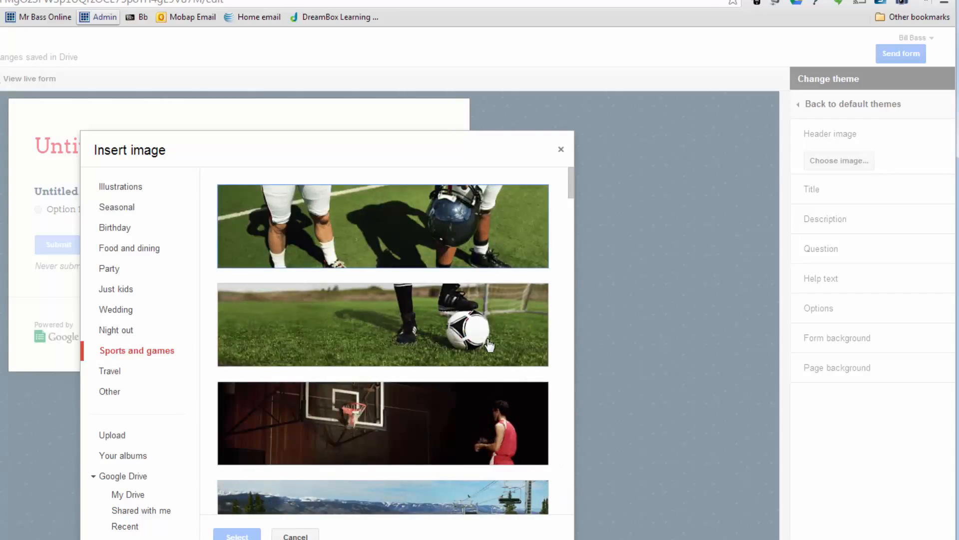
click(474, 363)
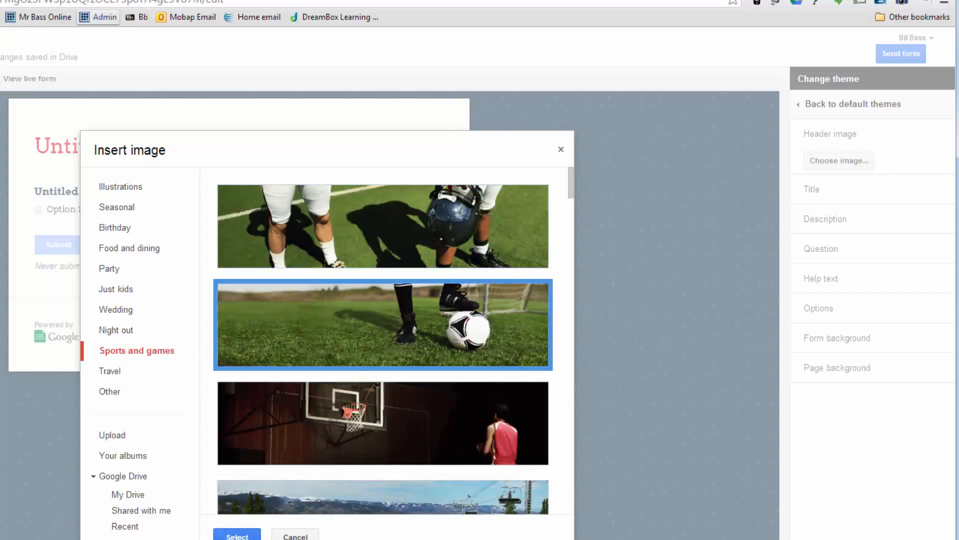
click(237, 536)
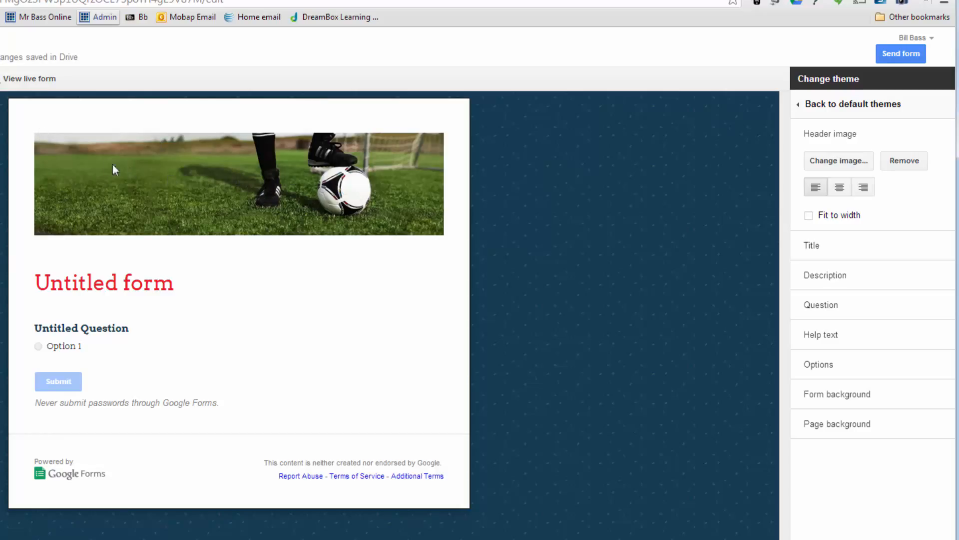
Step: Test Fit to width on the soccer header image, and try center and right alignment with that option off
click(809, 216)
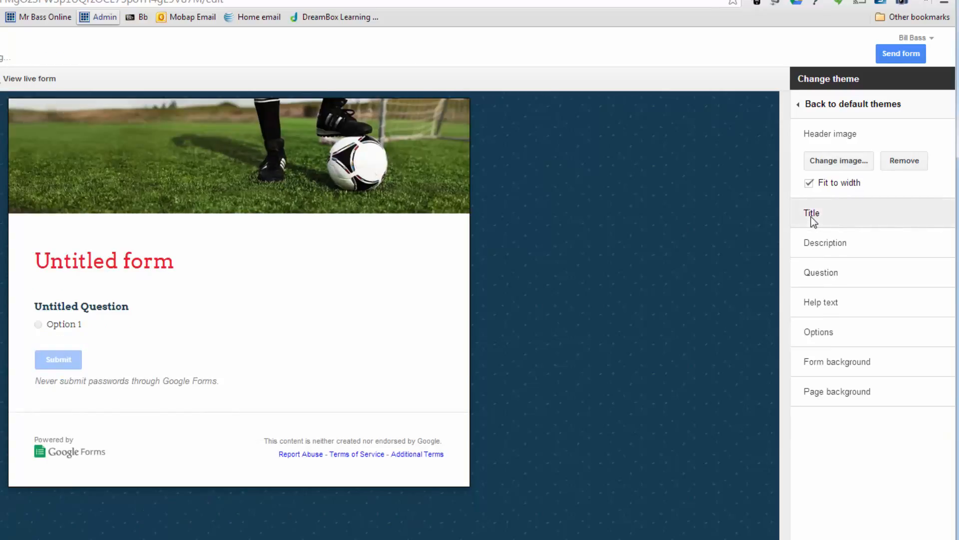
click(809, 182)
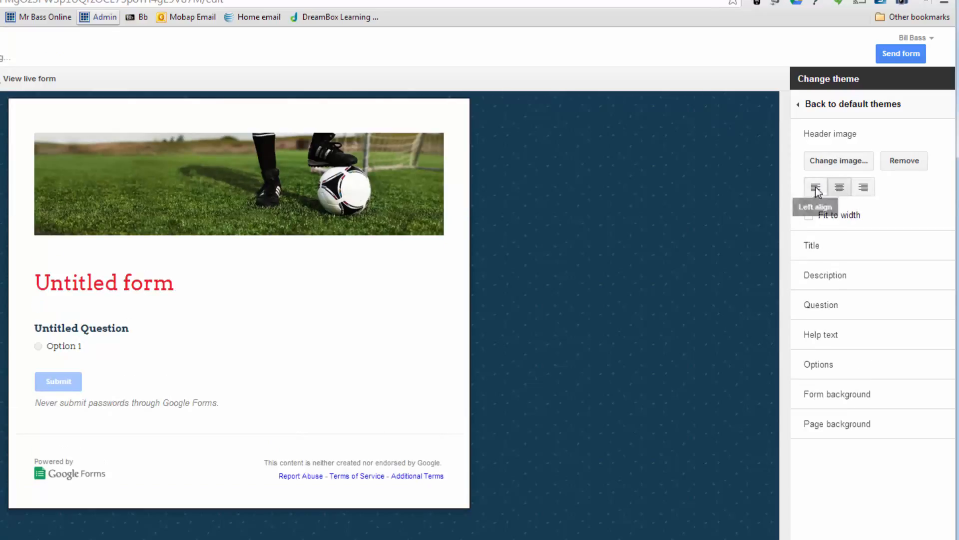
click(841, 192)
click(863, 189)
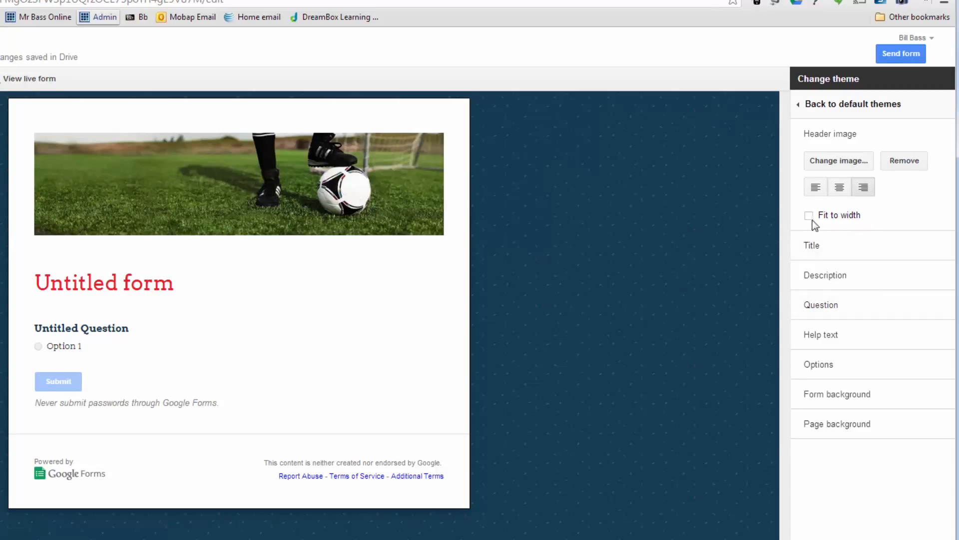
Step: Replace the header image with the Google sign photo from the Scrapbook Photos album and fit it to the form's width
click(825, 163)
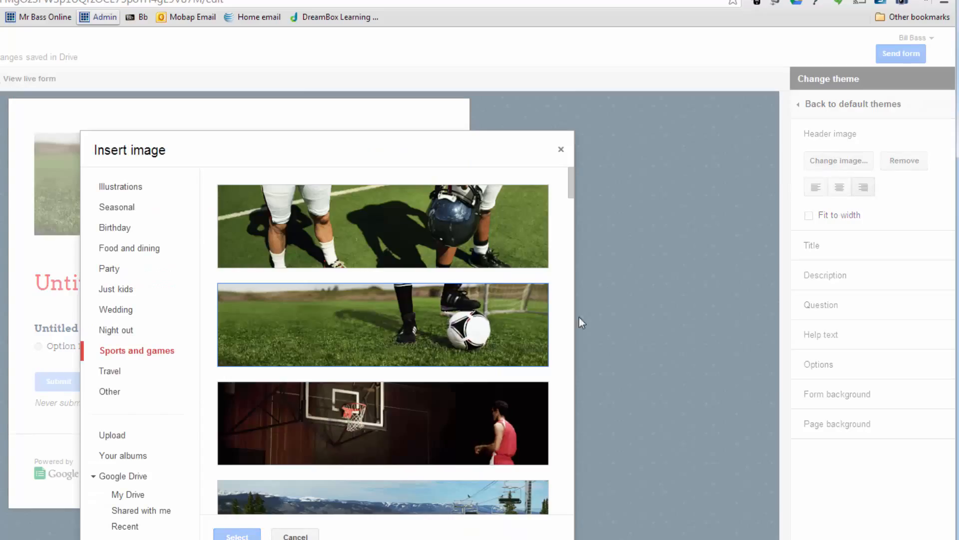
click(122, 444)
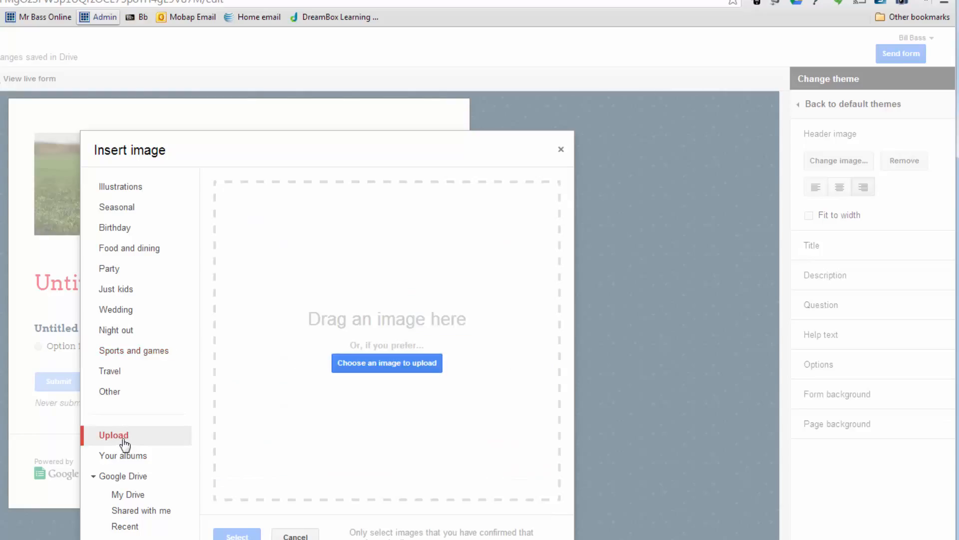
click(148, 456)
scroll(454, 390, down, 5)
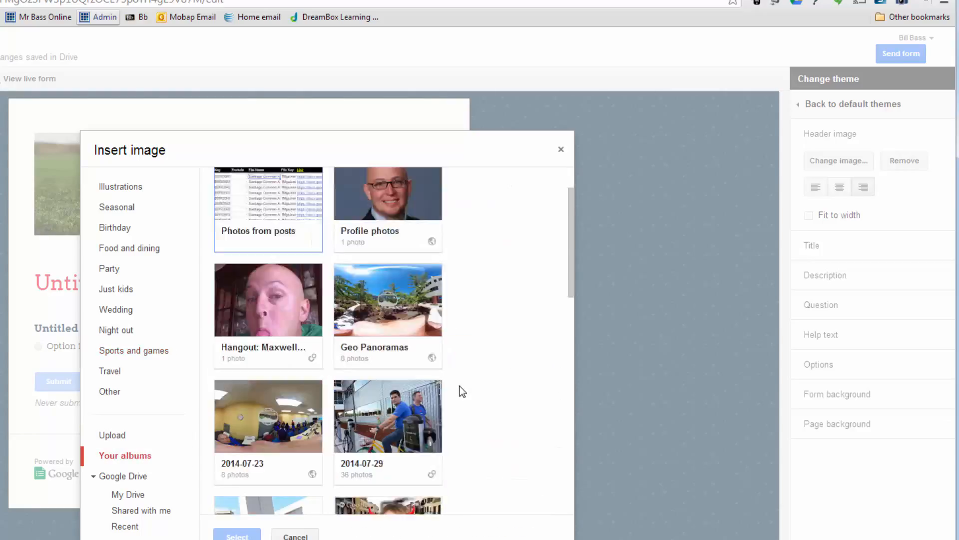
scroll(453, 391, up, 2)
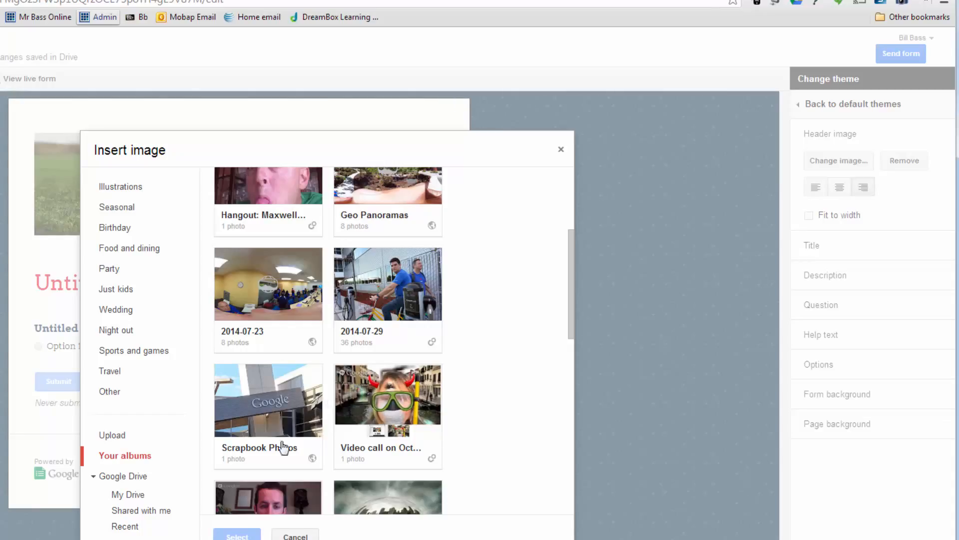
click(265, 410)
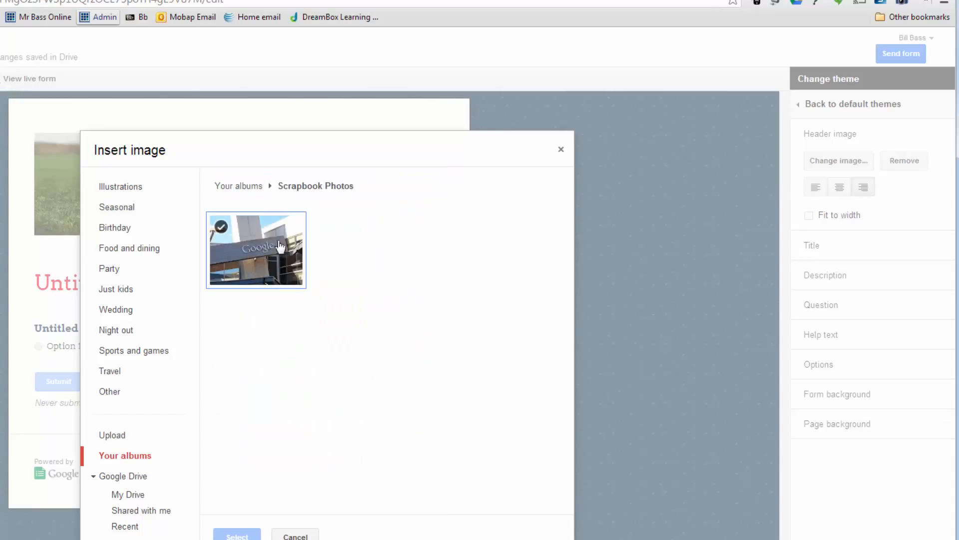
click(263, 257)
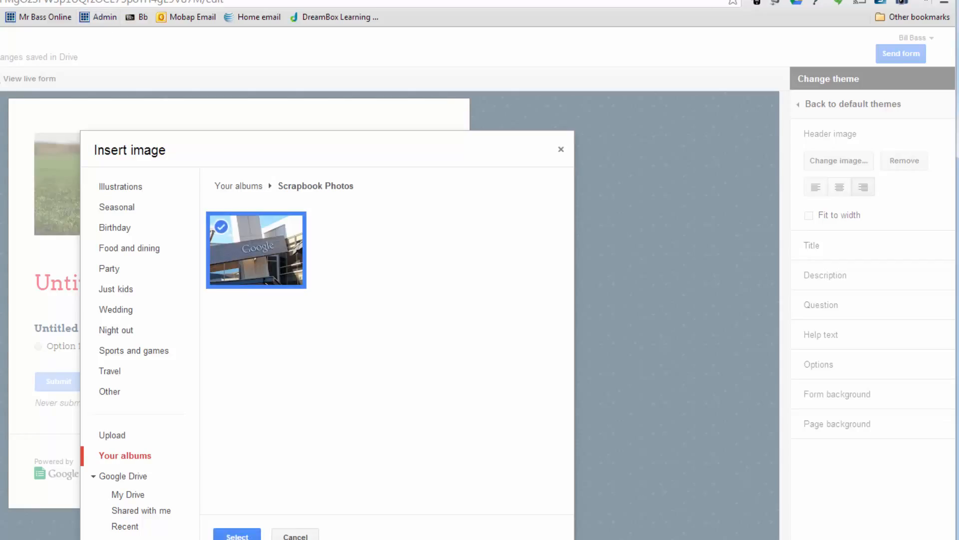
click(237, 536)
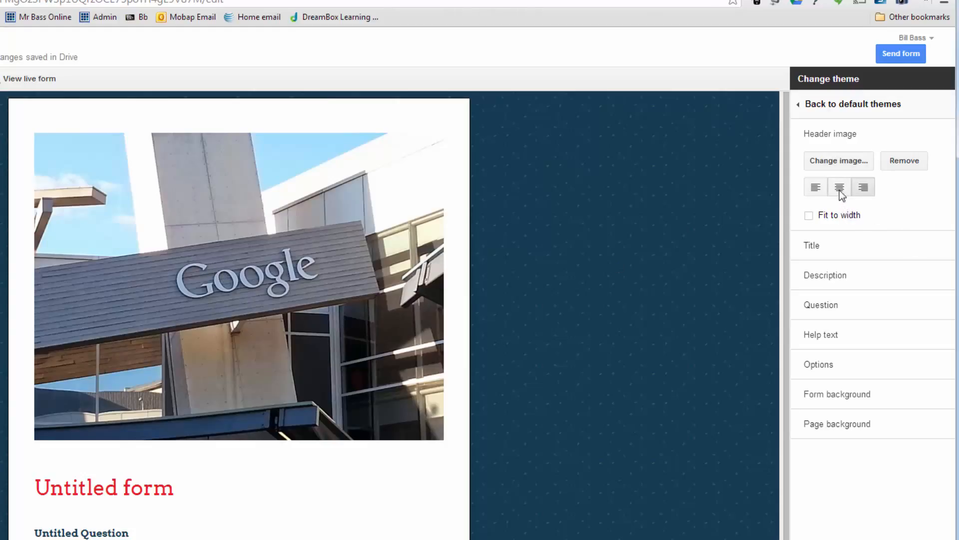
click(809, 215)
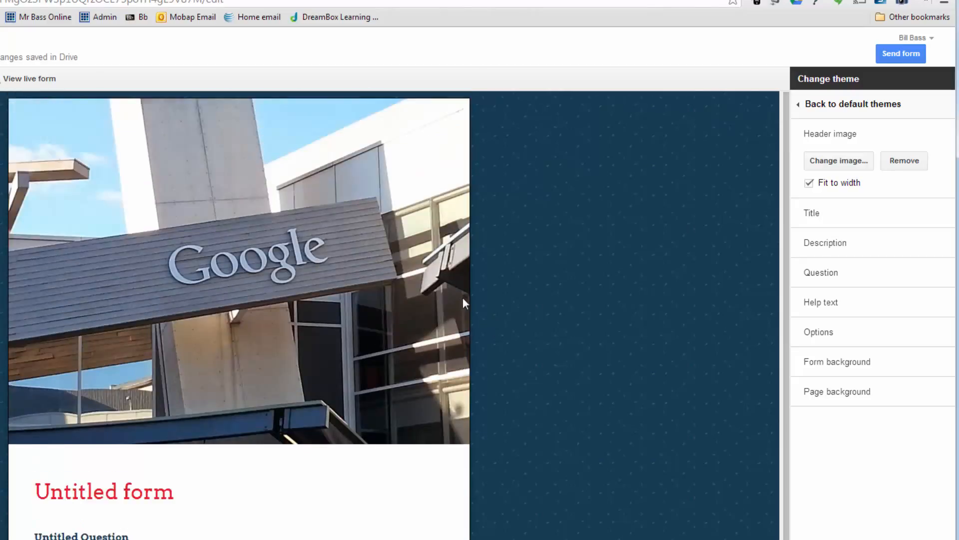
Step: Center the form title, color it light orange and set its font to Georgia
click(826, 139)
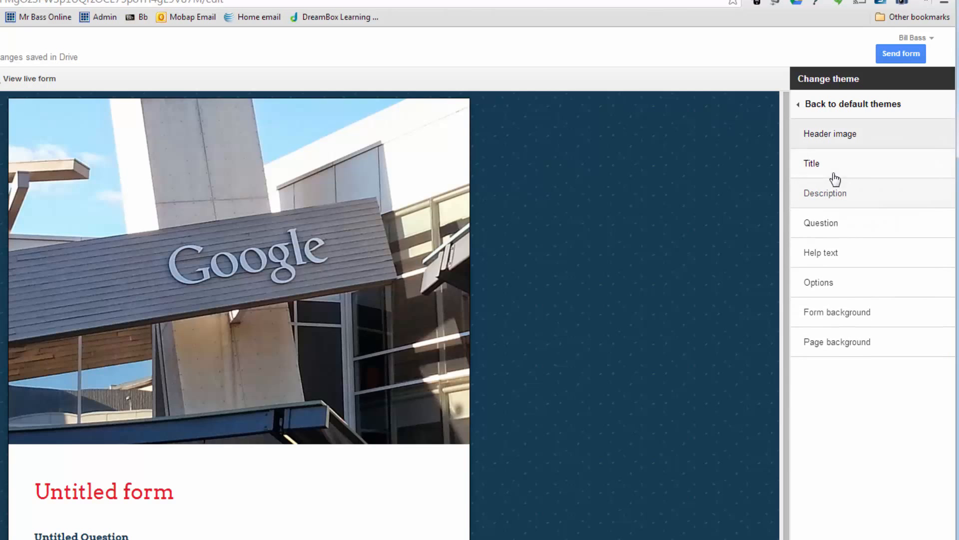
click(832, 170)
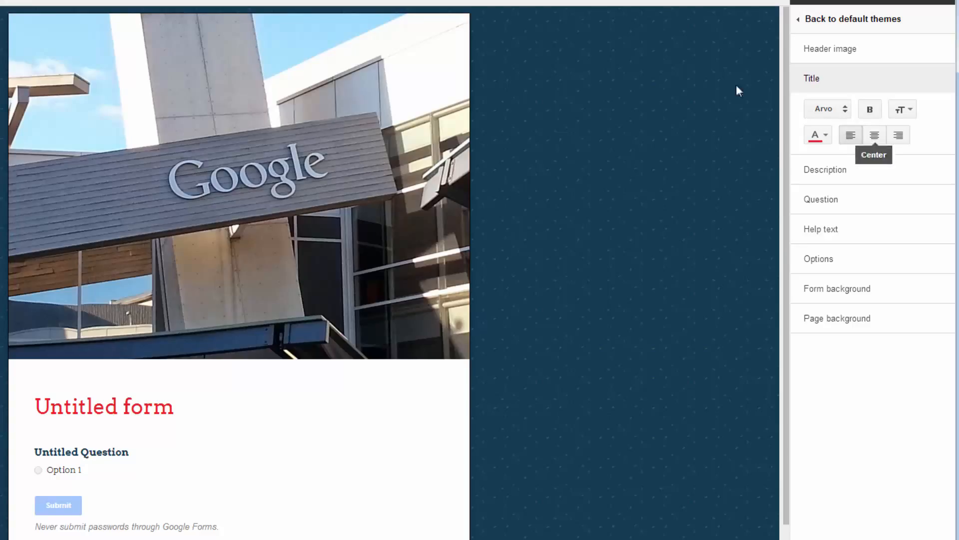
scroll(150, 399, down, 1)
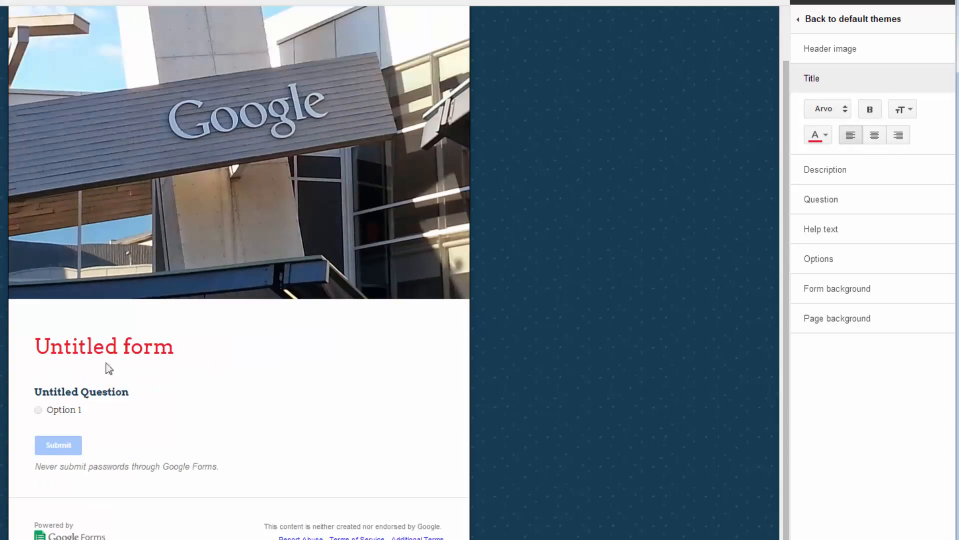
click(877, 136)
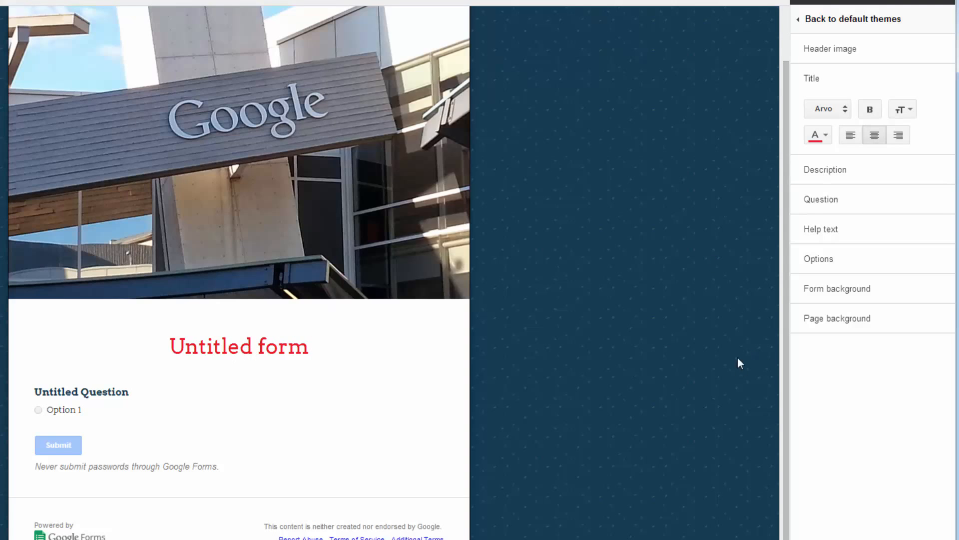
click(818, 135)
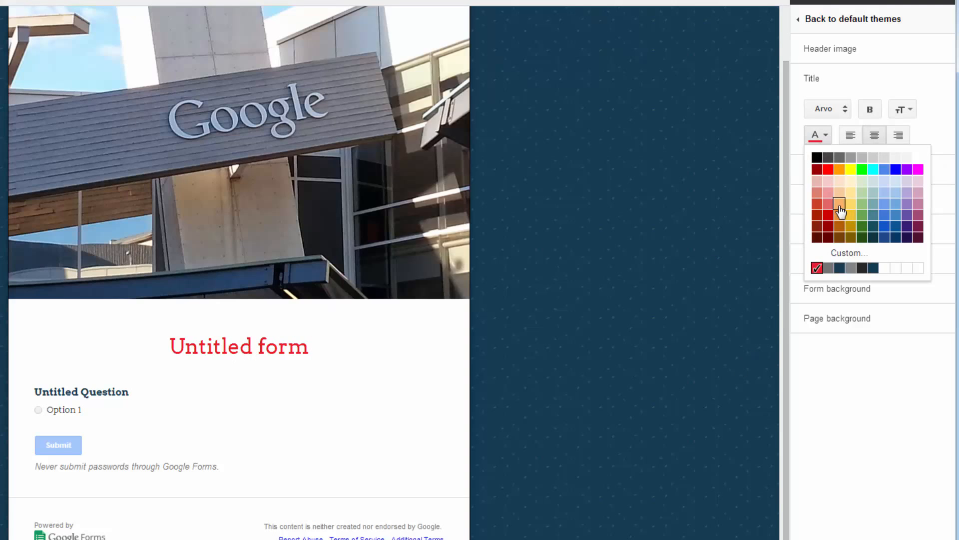
click(840, 208)
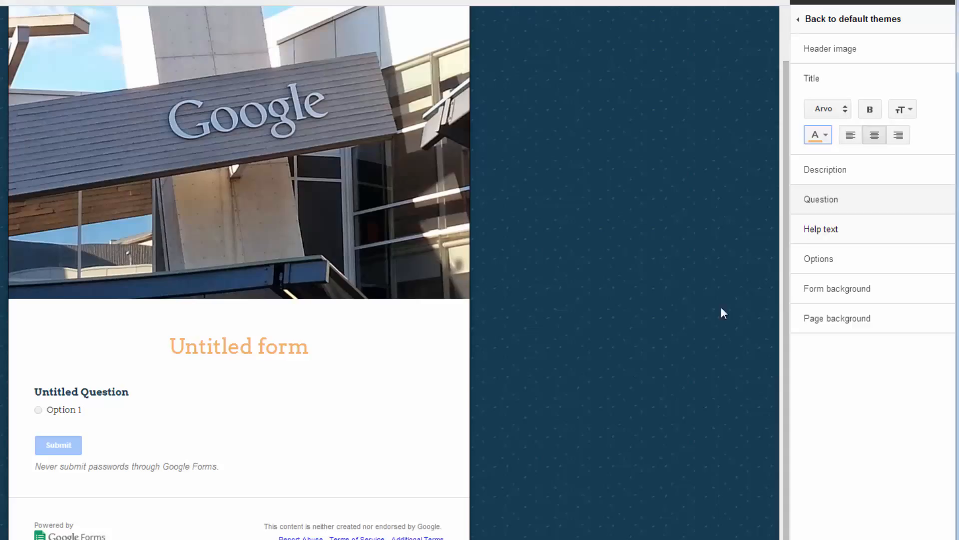
click(841, 111)
click(855, 277)
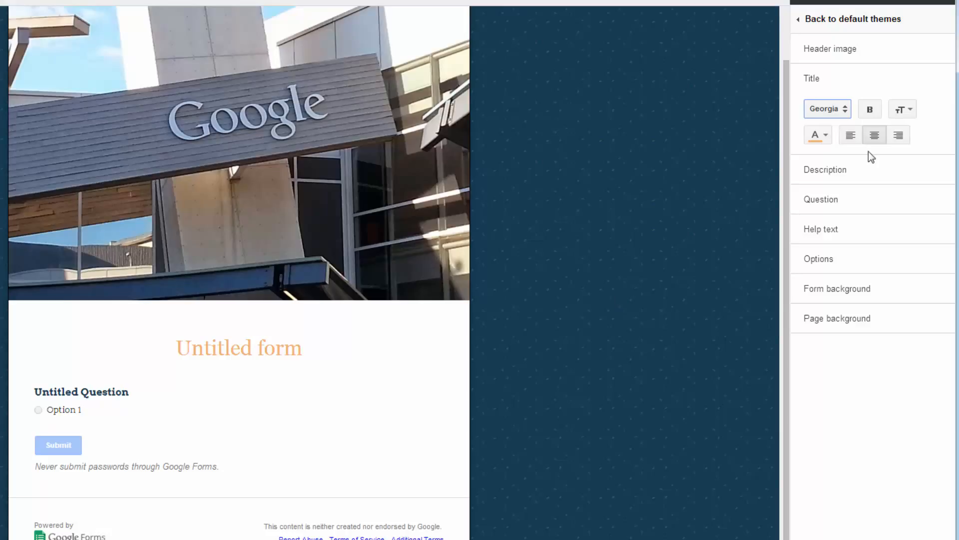
Step: Review the formatting options offered for the Description, Question, Help text and Options elements of the theme
click(842, 172)
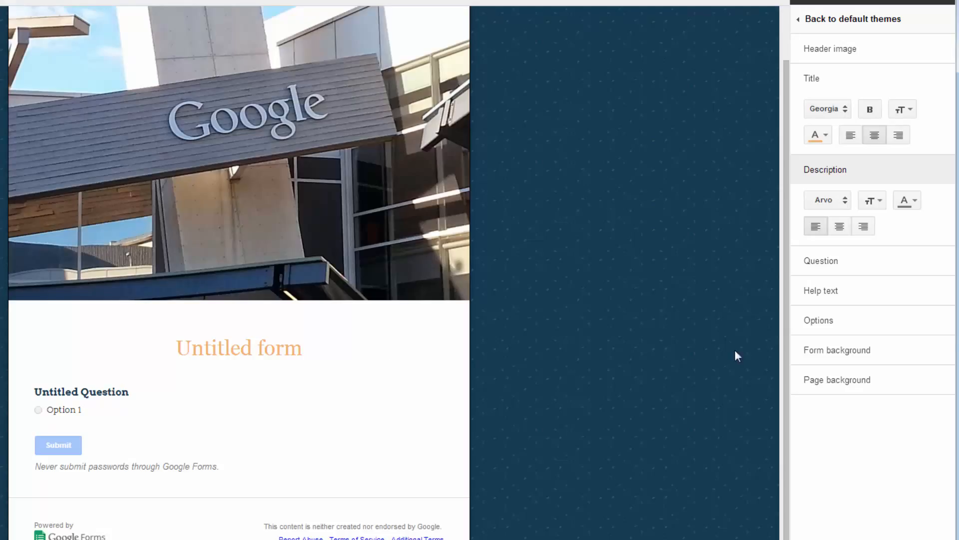
click(805, 262)
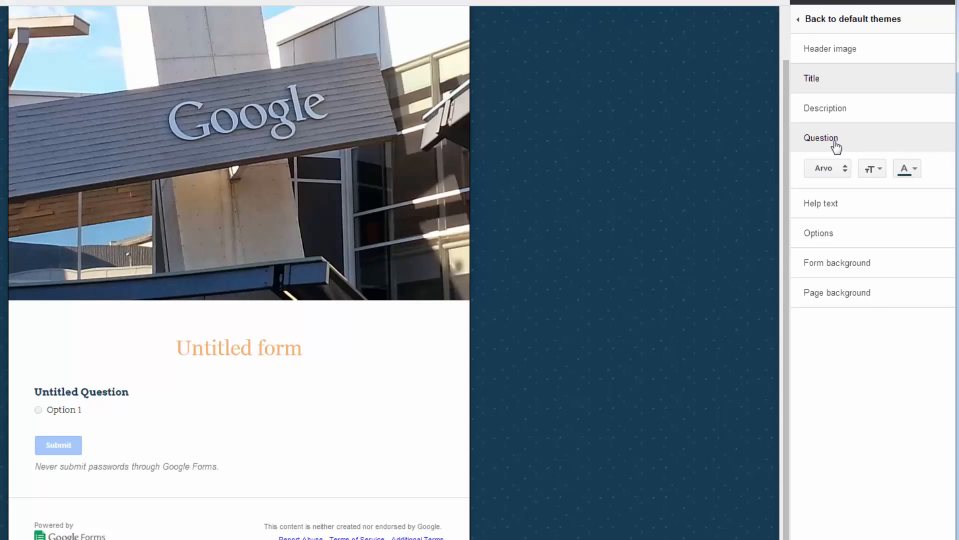
click(832, 148)
click(834, 172)
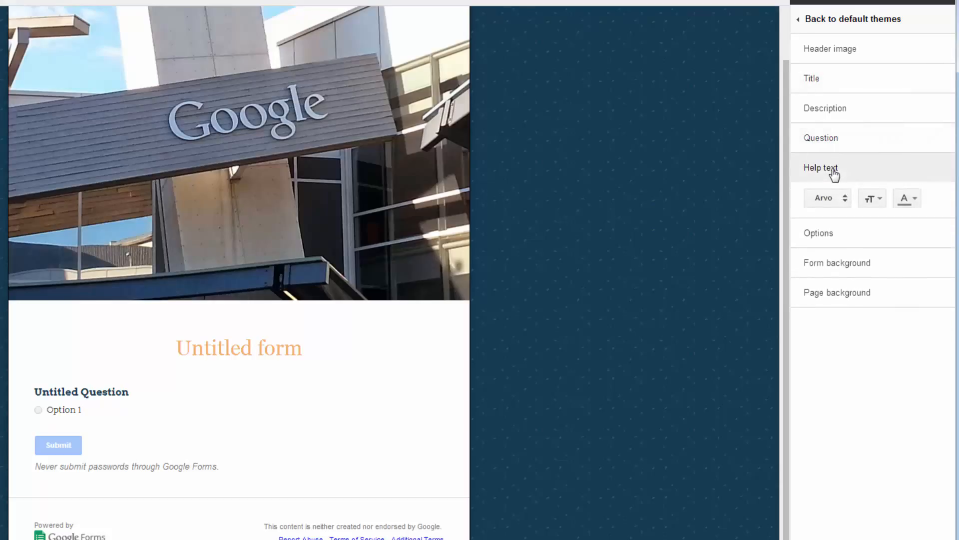
click(835, 199)
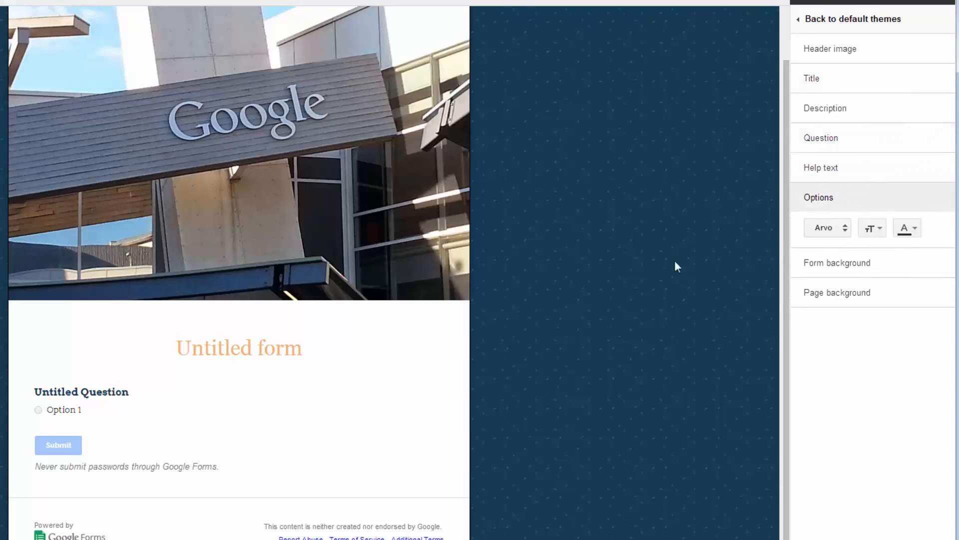
click(830, 206)
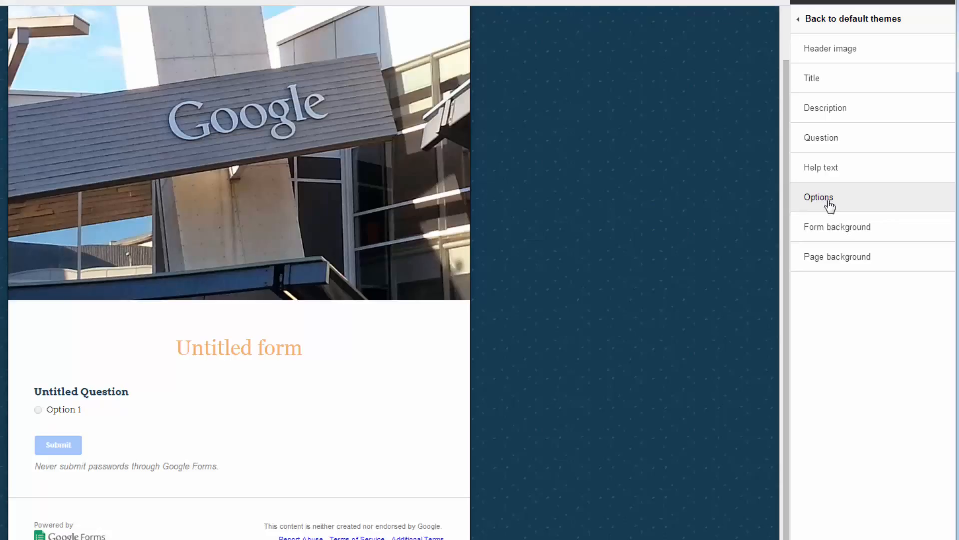
Step: Give the form background a light red border and a pale pink fill
click(837, 231)
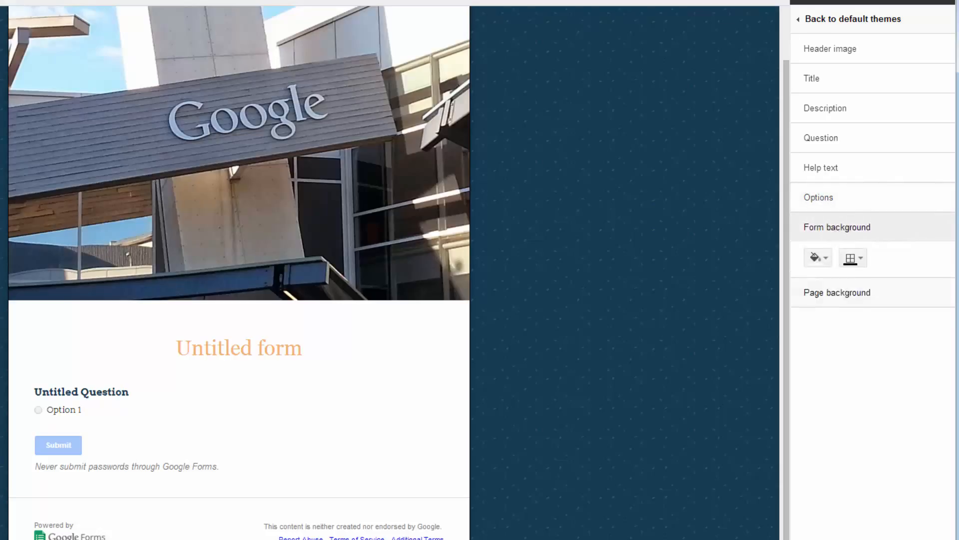
click(826, 259)
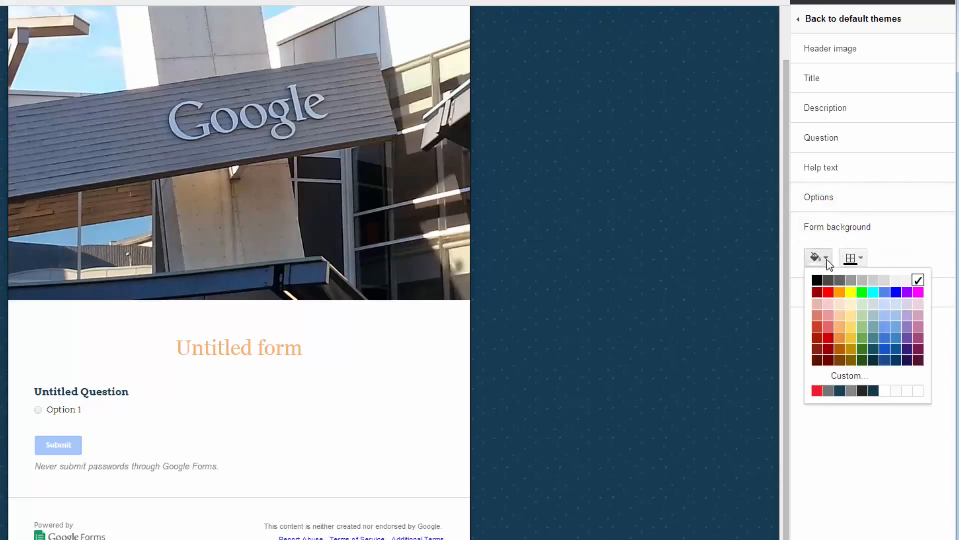
click(721, 286)
click(854, 264)
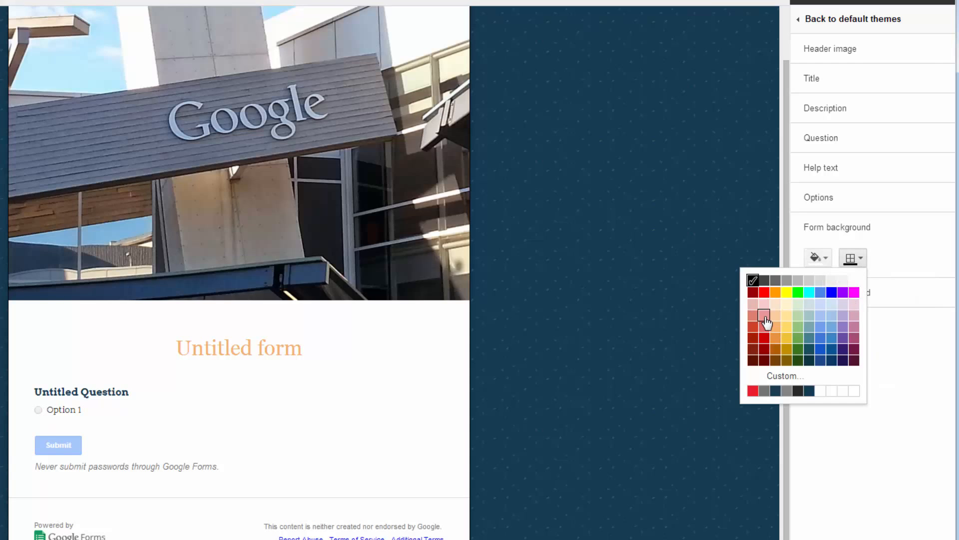
click(767, 321)
click(828, 260)
click(823, 295)
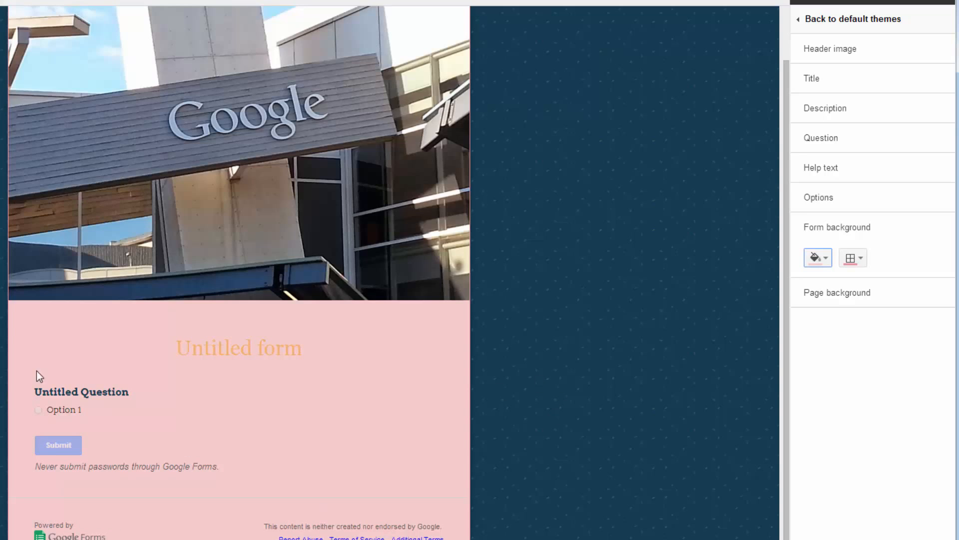
Step: Remove the page background image and fill the page background with cyan
click(857, 301)
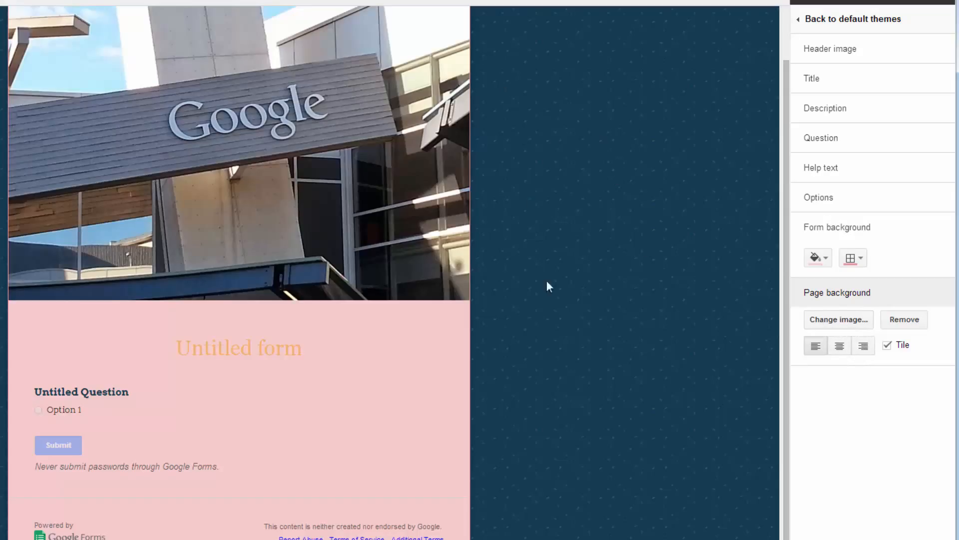
click(847, 327)
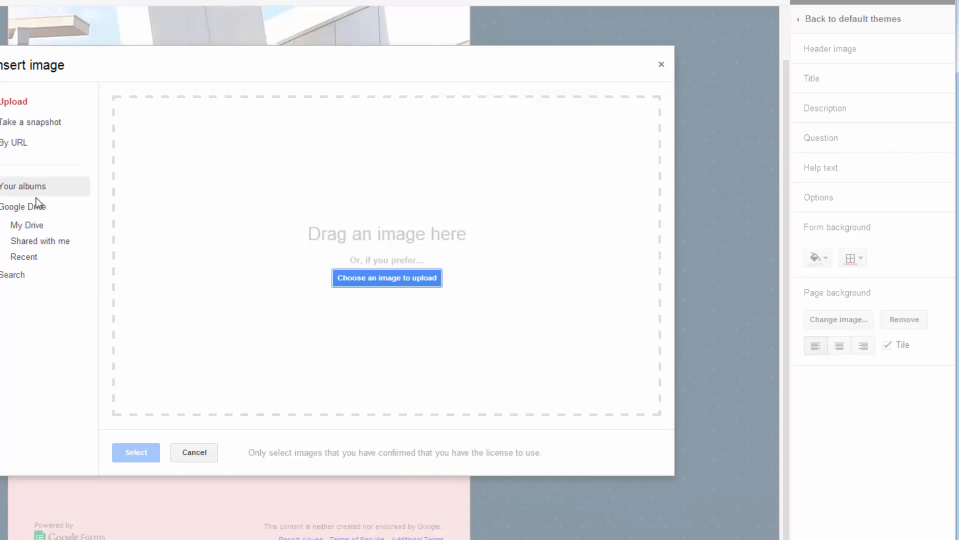
click(194, 452)
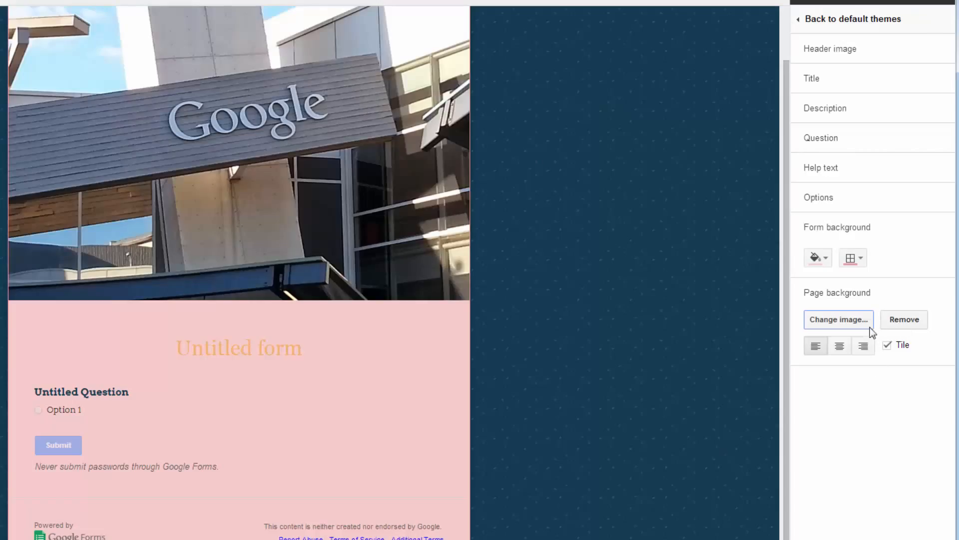
click(900, 320)
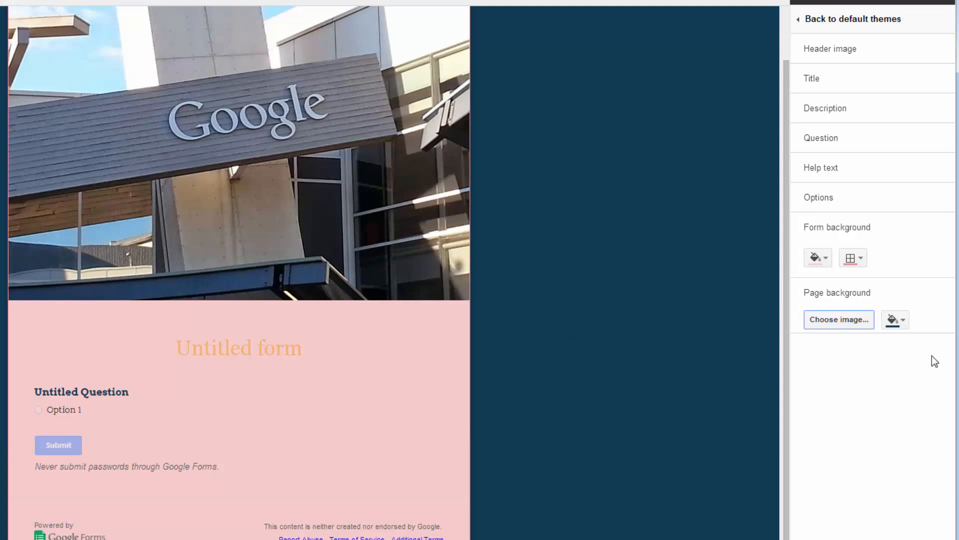
click(901, 322)
click(852, 356)
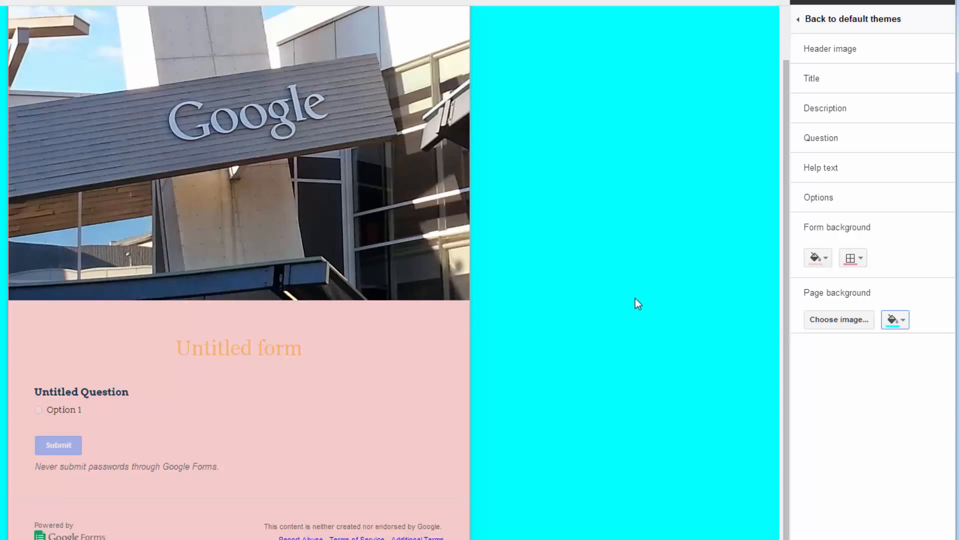
click(852, 242)
click(856, 277)
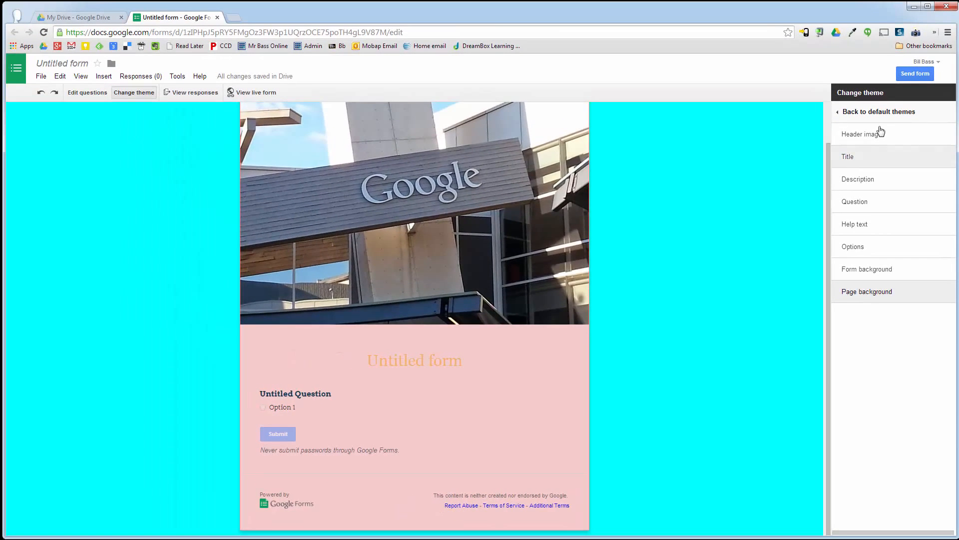
Step: Return to the theme list and look through the default themes below the custom theme
click(849, 112)
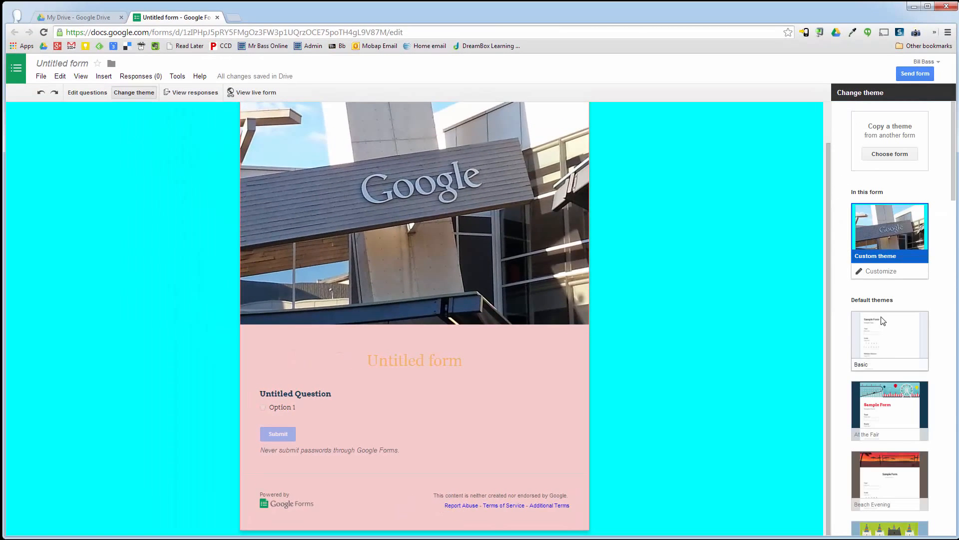
scroll(897, 305, down, 4)
click(890, 376)
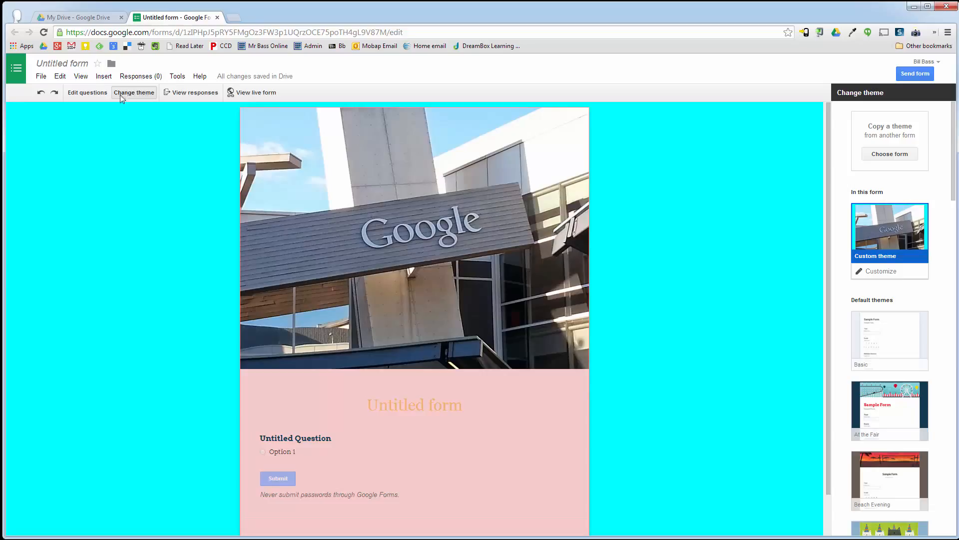
Step: Switch to question editing, preview the live form, close the preview and return to the theme view
click(87, 94)
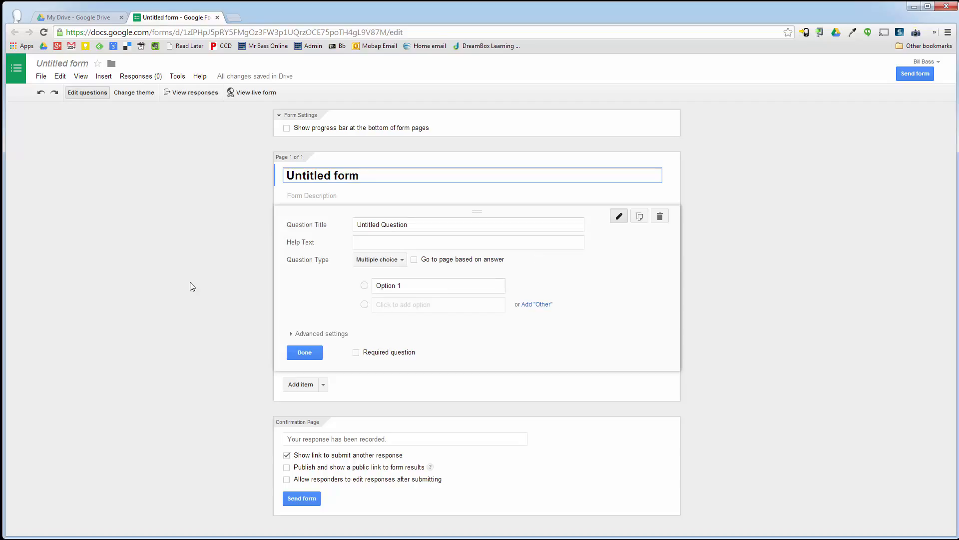
click(254, 92)
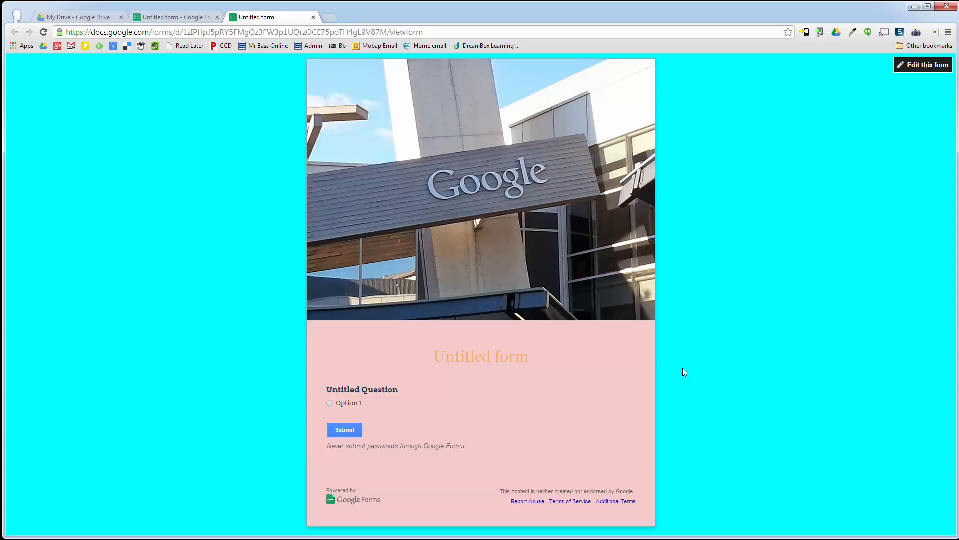
click(313, 17)
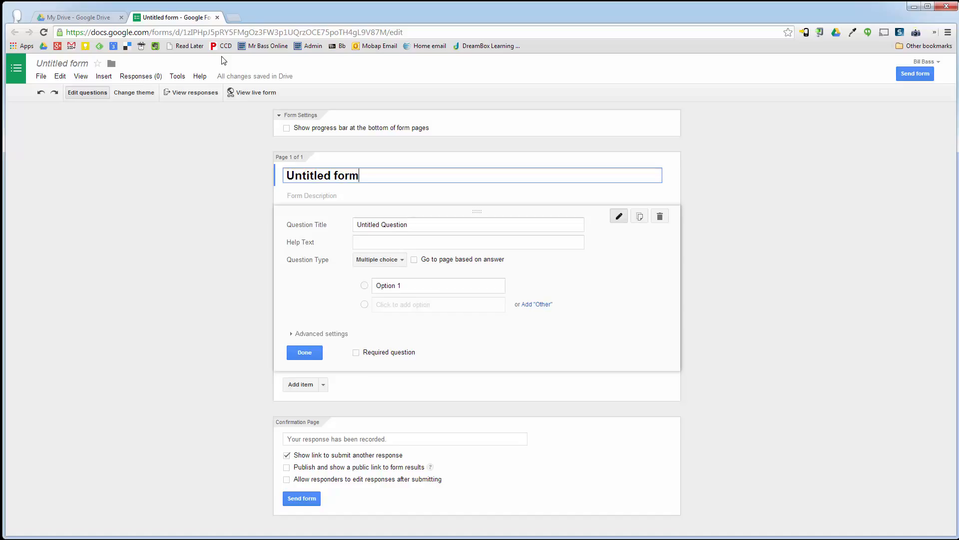
click(130, 92)
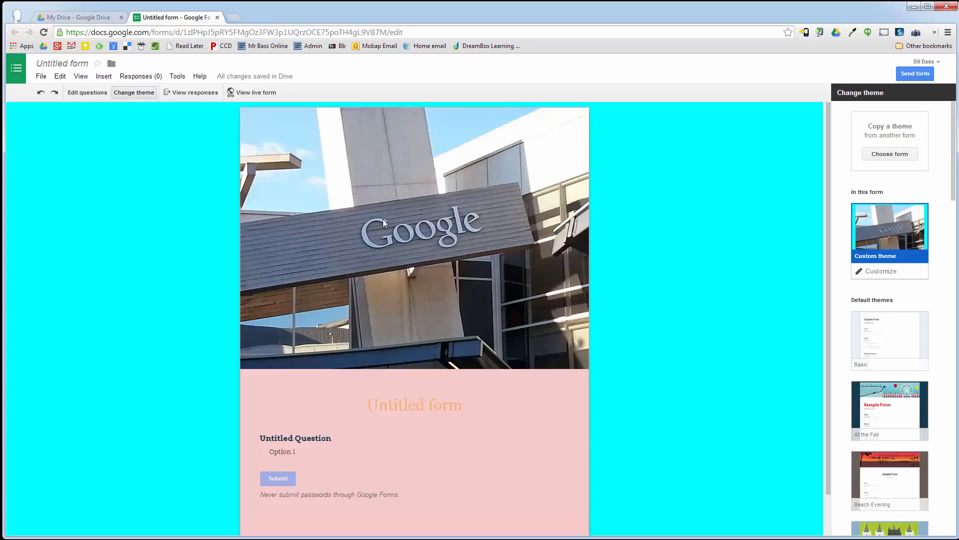